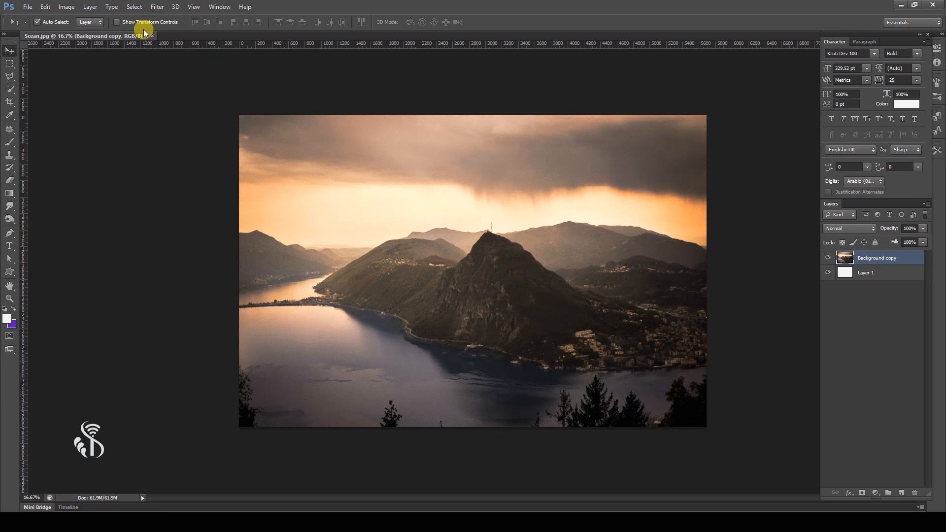
Step: Scale the Background copy layer proportionally about its centre to about 94.6% with Free Transform
{"action": "left_click", "coordinate": [46, 6]}
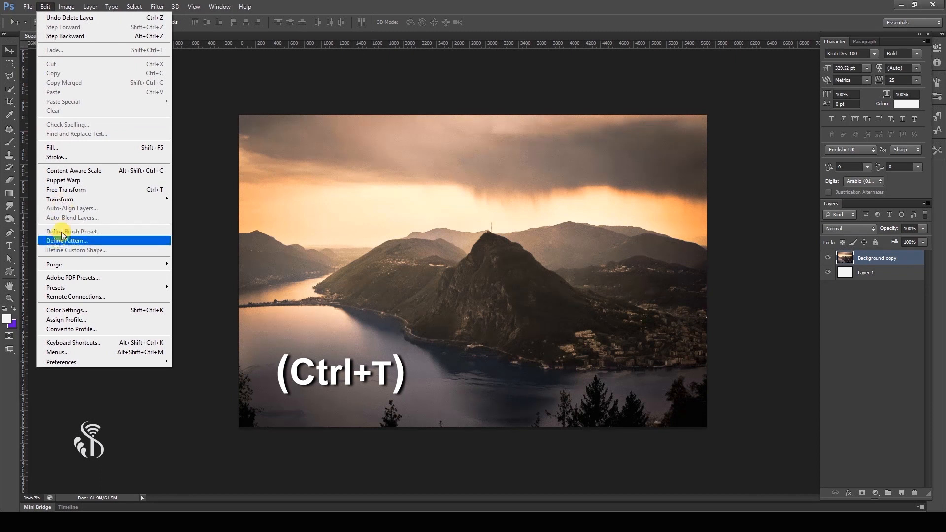
{"action": "left_click", "coordinate": [117, 189]}
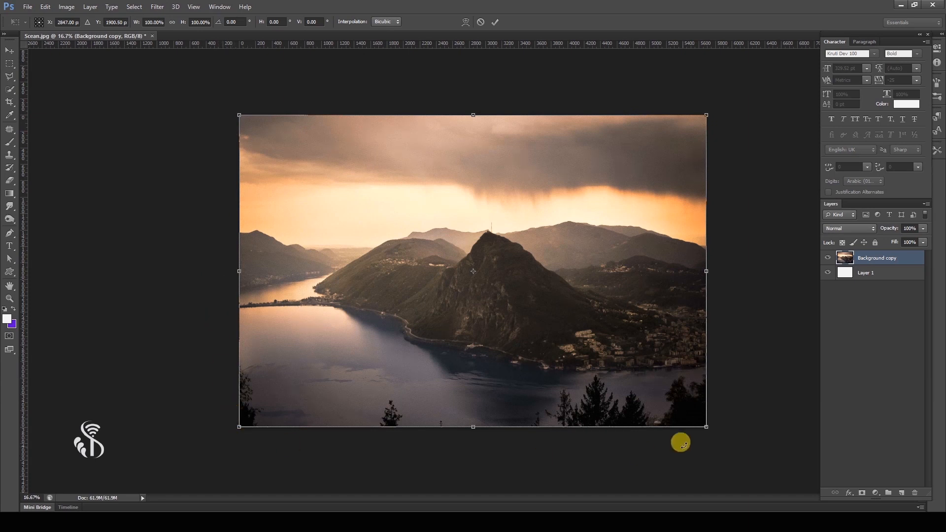
{"action": "left_click_drag", "start_coordinate": [707, 427], "coordinate": [713, 394]}
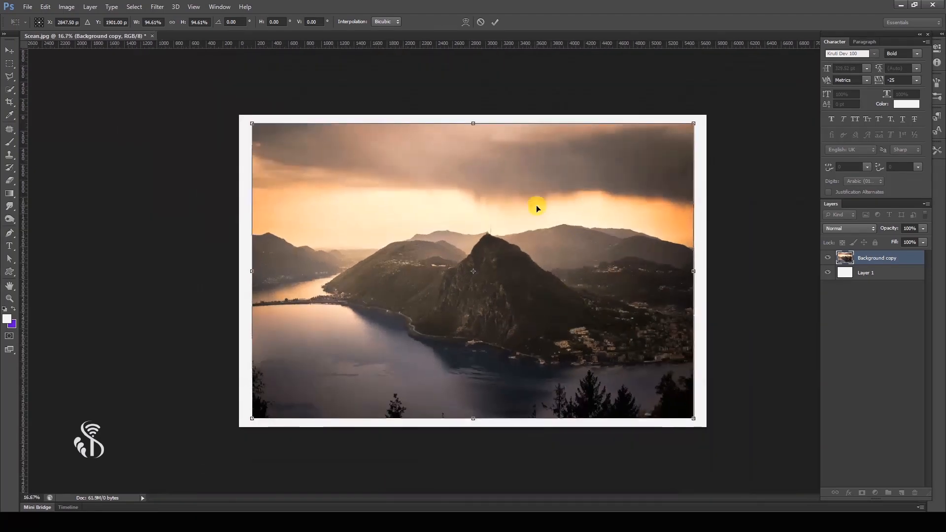
Step: Warp the landscape image by pulling its upper-right and lower-left edge handles inward to curve both sides
{"action": "right_click", "coordinate": [537, 209]}
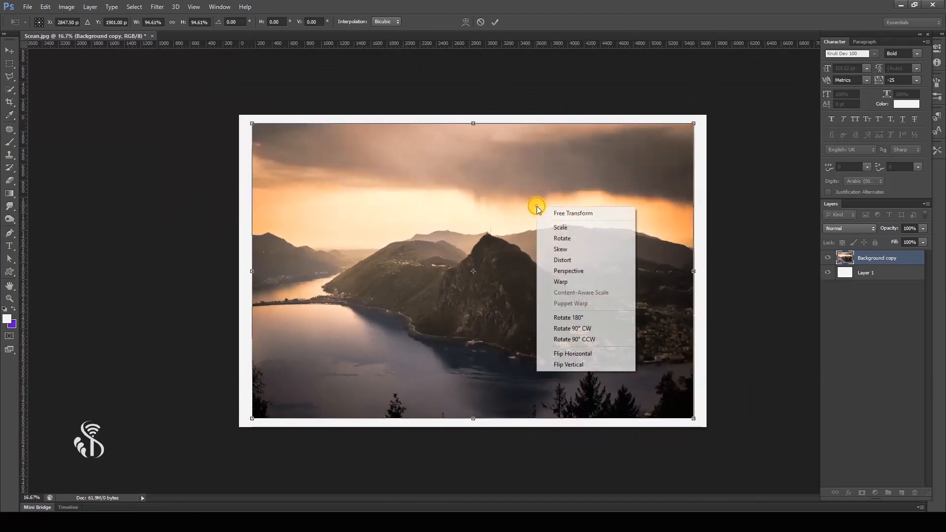
{"action": "left_click", "coordinate": [596, 283]}
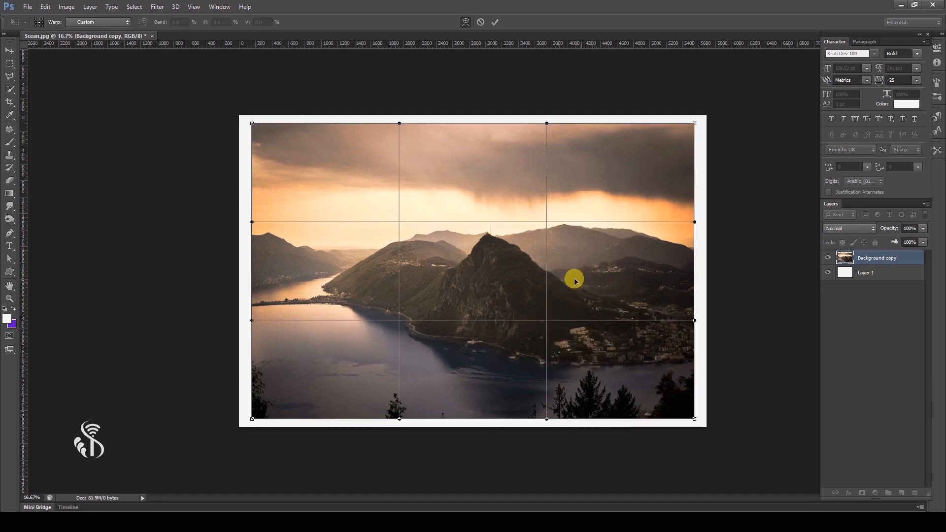
{"action": "key", "text": "ctrl+plus"}
{"action": "key", "text": "ctrl+plus"}
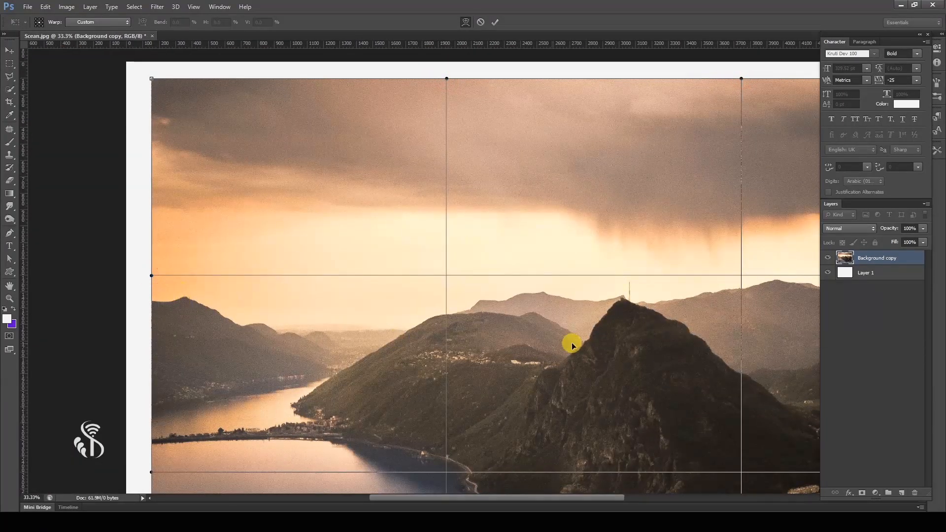
{"action": "left_click_drag", "start_coordinate": [592, 333], "coordinate": [465, 279]}
{"action": "key", "text": "ctrl+minus"}
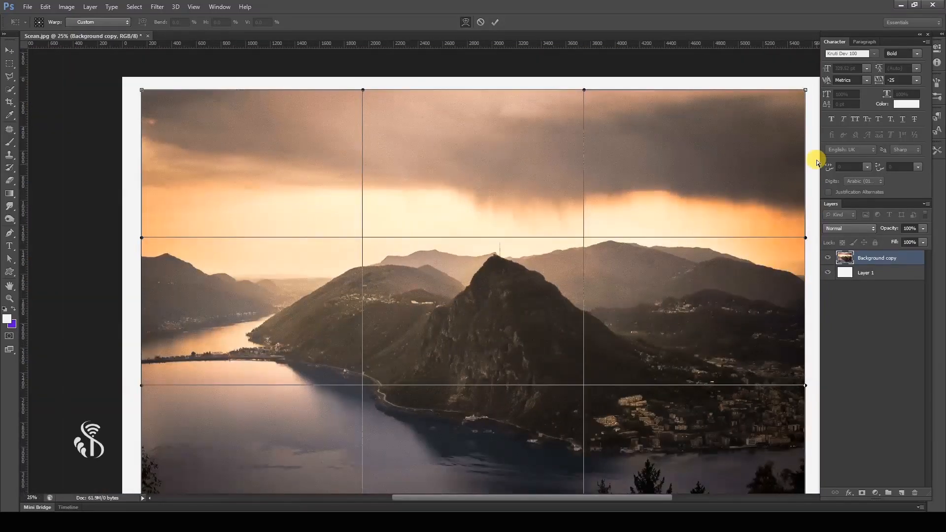
{"action": "left_click_drag", "start_coordinate": [805, 237], "coordinate": [661, 230]}
{"action": "left_click_drag", "start_coordinate": [142, 385], "coordinate": [298, 363]}
{"action": "key", "text": "ctrl+minus"}
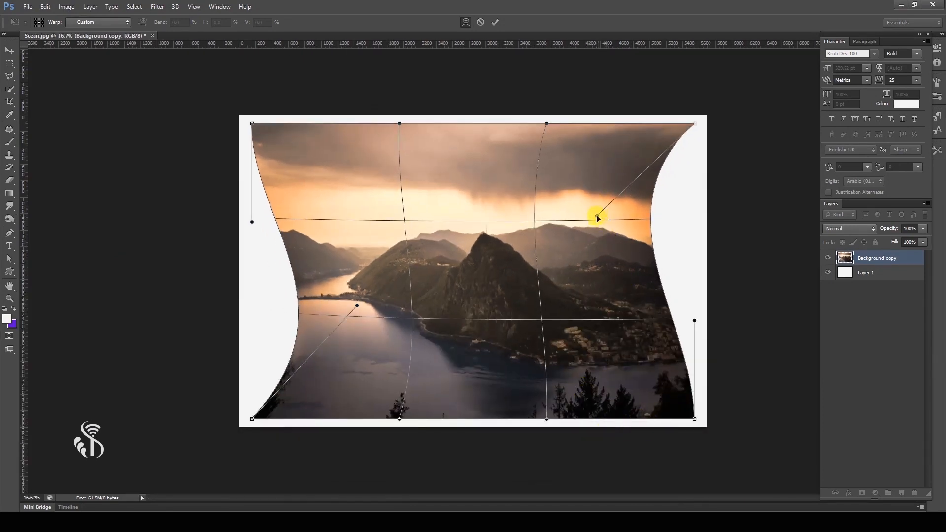
Step: Deepen the curves by moving both displaced warp handles further inward, and apply the transformation
{"action": "left_click_drag", "start_coordinate": [597, 216], "coordinate": [568, 212]}
{"action": "left_click_drag", "start_coordinate": [356, 307], "coordinate": [385, 308]}
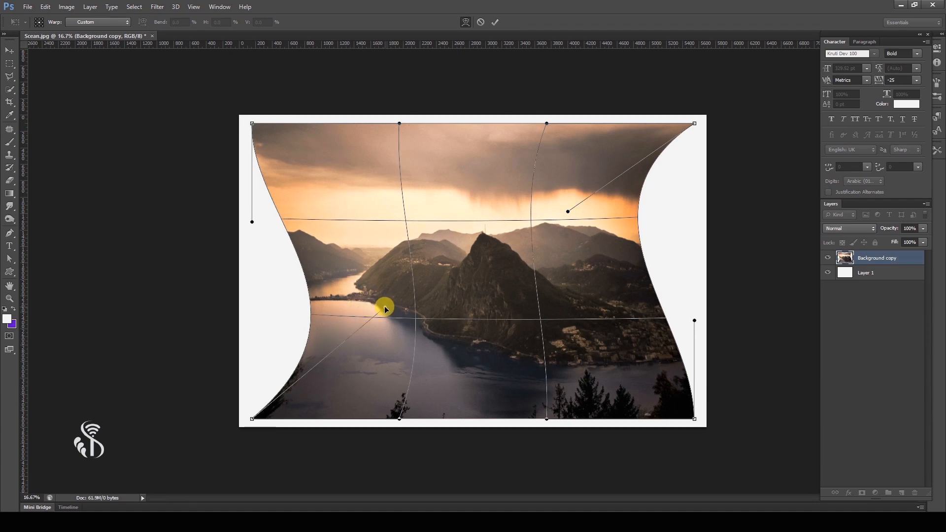
{"action": "right_click", "coordinate": [452, 266]}
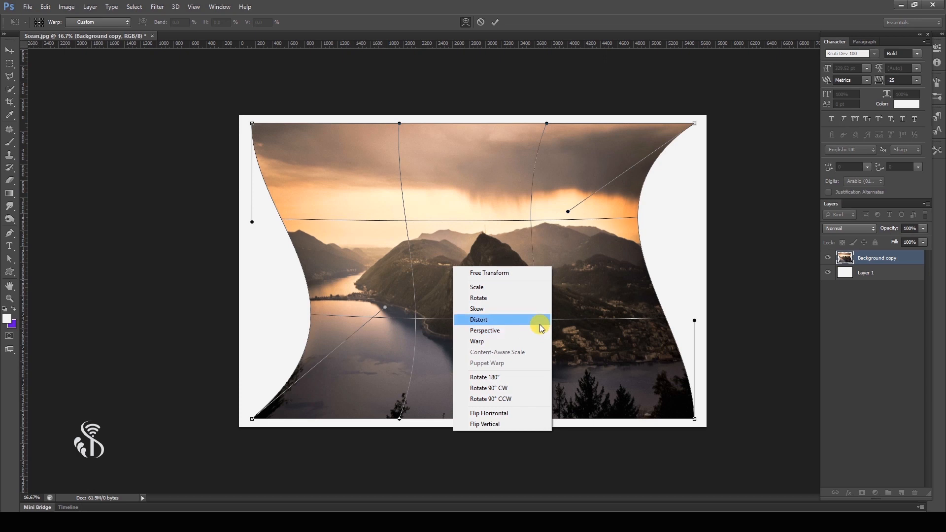
{"action": "left_click", "coordinate": [600, 267]}
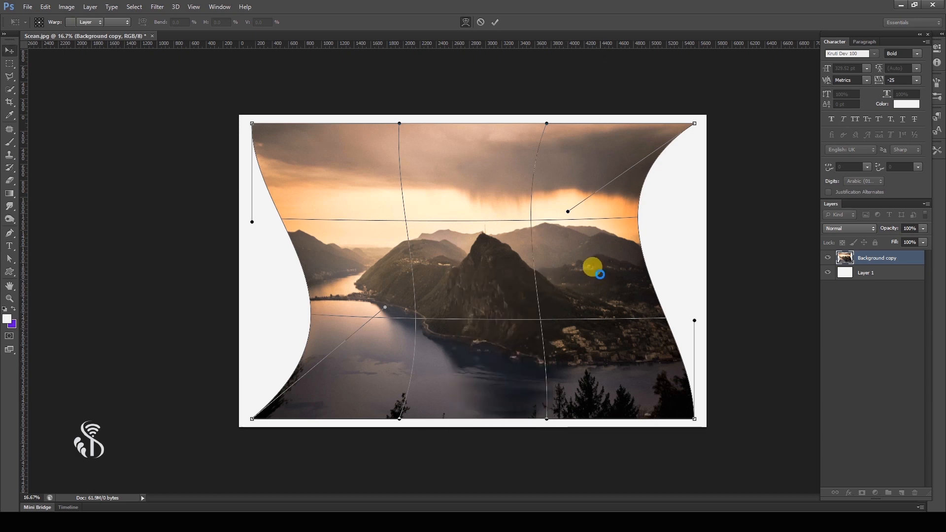
{"action": "key", "text": "Return"}
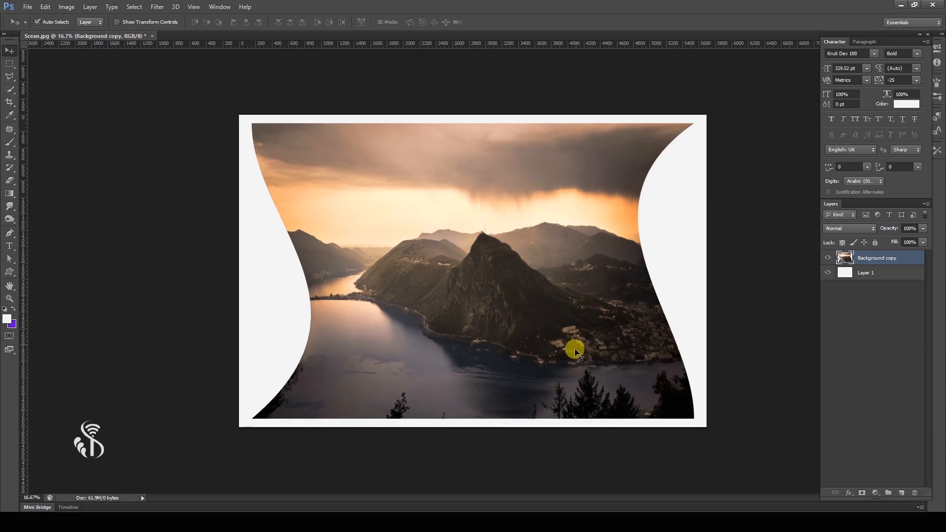
Step: Close the warped document and open the original Scean.jpg
{"action": "key", "text": "ctrl+w"}
{"action": "left_click", "coordinate": [28, 7]}
{"action": "left_click", "coordinate": [44, 25]}
{"action": "left_click", "coordinate": [559, 259]}
{"action": "left_click", "coordinate": [813, 456]}
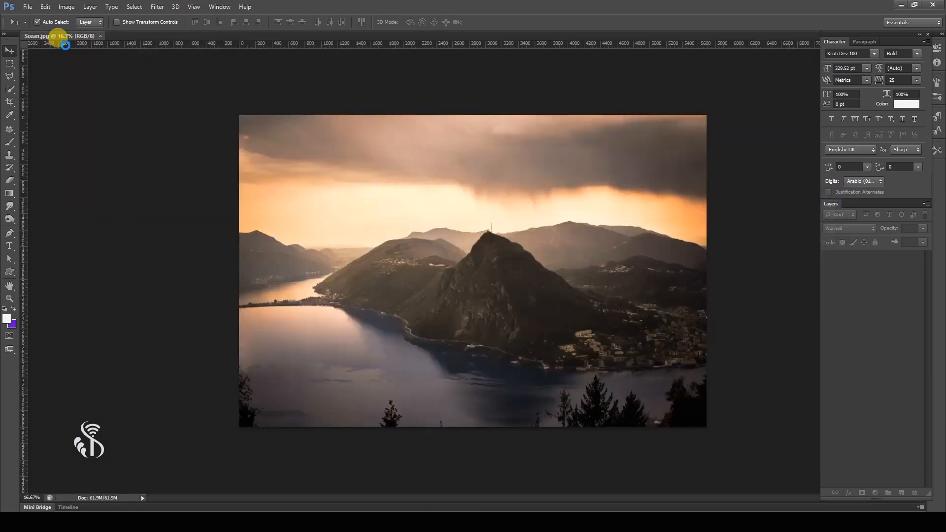
Step: Open the phone image zoom2.jpg as a second document
{"action": "left_click", "coordinate": [65, 8]}
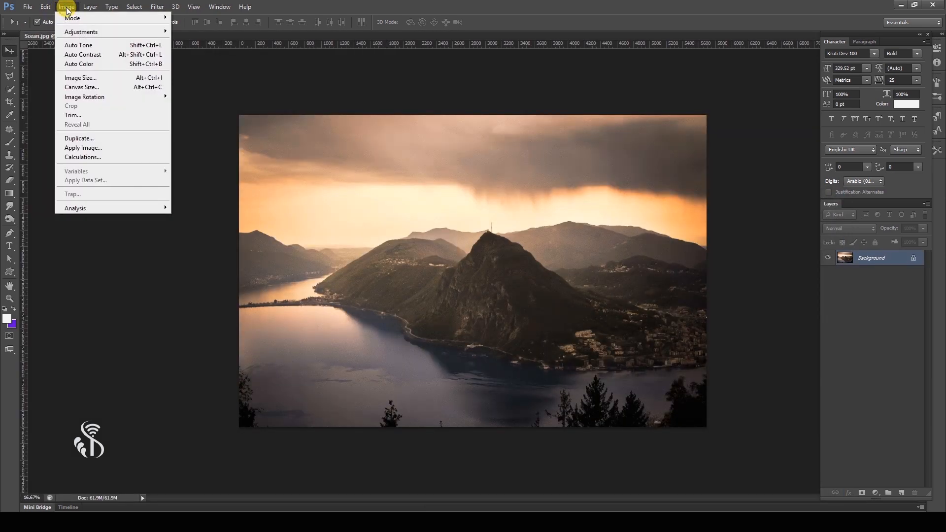
{"action": "left_click", "coordinate": [49, 28]}
{"action": "left_click", "coordinate": [611, 260]}
{"action": "left_click", "coordinate": [813, 455]}
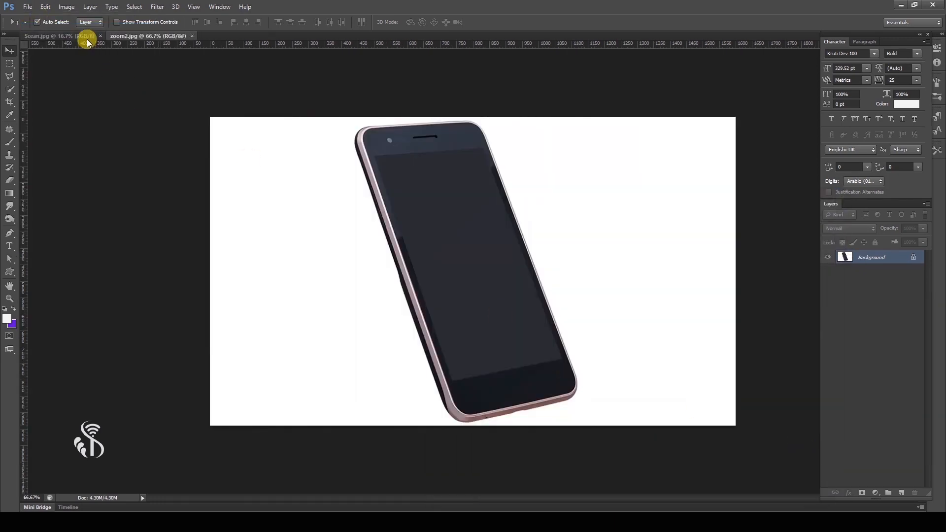
Step: Bring the Scean.jpg landscape into zoom2.jpg as a new layer and scale it down so it covers the phone
{"action": "left_click", "coordinate": [87, 36]}
{"action": "left_click_drag", "start_coordinate": [291, 226], "coordinate": [318, 179]}
{"action": "key", "text": "ctrl+t"}
{"action": "key", "text": "ctrl+minus"}
{"action": "key", "text": "ctrl+minus"}
{"action": "key", "text": "ctrl+minus"}
{"action": "key", "text": "ctrl+minus"}
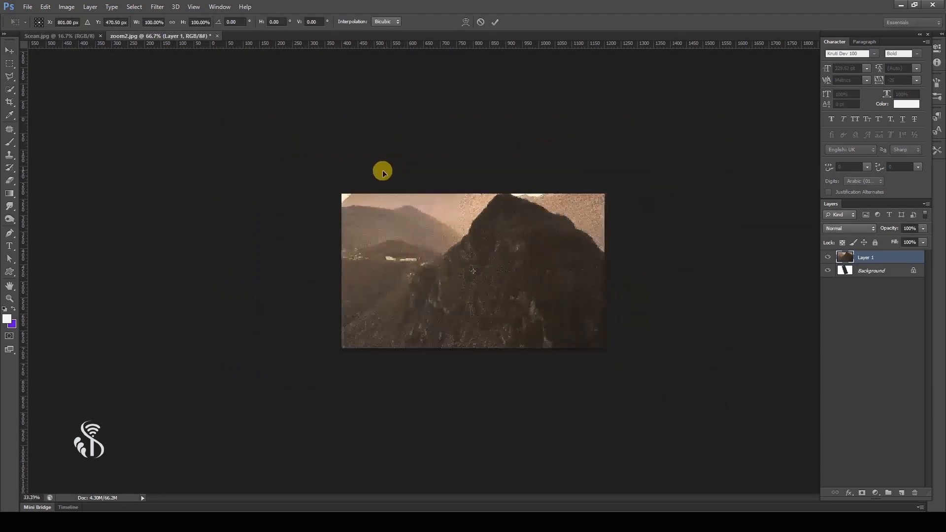
{"action": "left_click_drag", "start_coordinate": [233, 122], "coordinate": [416, 232]}
{"action": "key", "text": "Return"}
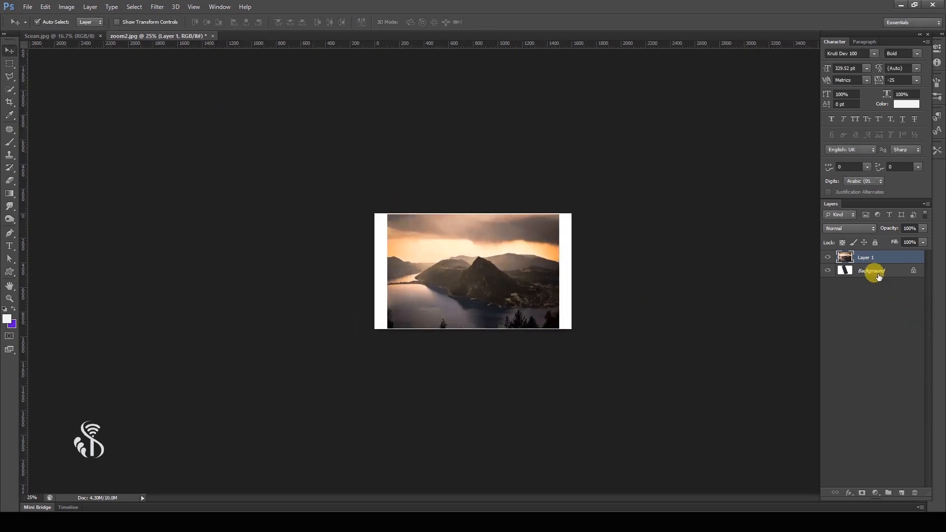
Step: Hide Layer 1 and make the Background layer with the phone active
{"action": "key", "text": "ctrl+plus"}
{"action": "key", "text": "ctrl+plus"}
{"action": "left_click", "coordinate": [828, 257]}
{"action": "left_click", "coordinate": [864, 271]}
{"action": "key", "text": "ctrl+plus"}
{"action": "key", "text": "ctrl+plus"}
{"action": "key", "text": "ctrl+plus"}
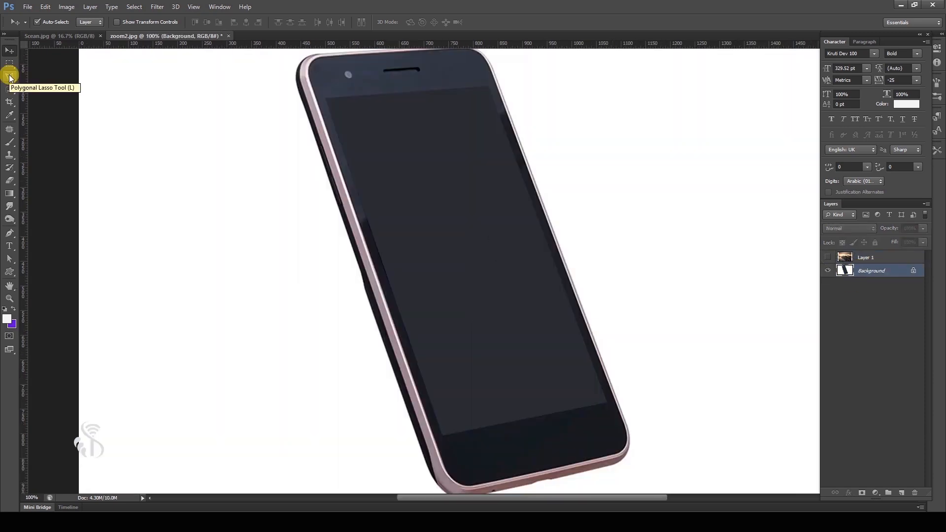
Step: Select the phone's display area by outlining its four corners with the Polygonal Lasso tool
{"action": "left_click", "coordinate": [10, 76]}
{"action": "key", "text": "ctrl+plus"}
{"action": "left_click", "coordinate": [173, 154]}
{"action": "left_click", "coordinate": [495, 131]}
{"action": "key", "text": "space"}
{"action": "left_click_drag", "start_coordinate": [605, 416], "coordinate": [556, 71]}
{"action": "left_click", "coordinate": [601, 259]}
{"action": "left_click", "coordinate": [268, 325]}
{"action": "key", "text": "space"}
{"action": "left_click_drag", "start_coordinate": [244, 208], "coordinate": [375, 513]}
{"action": "left_click", "coordinate": [215, 165]}
{"action": "key", "text": "ctrl+minus"}
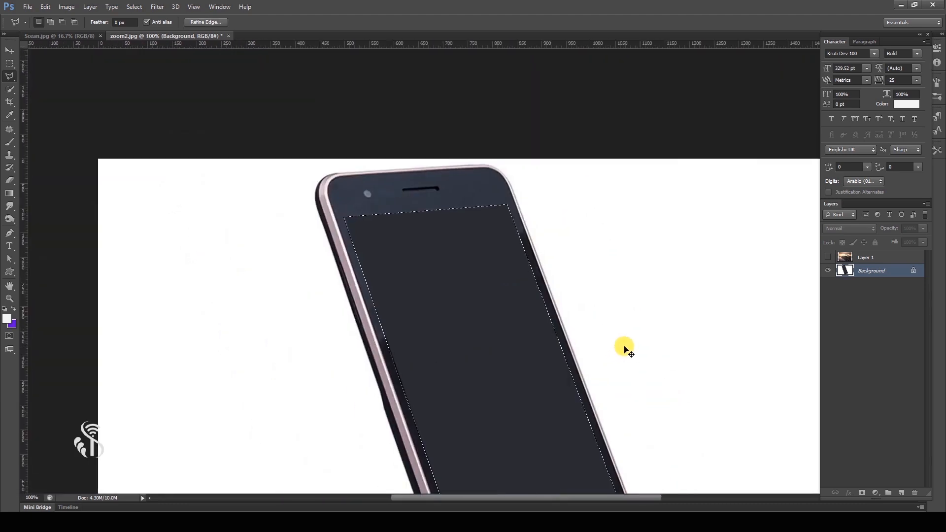
{"action": "key", "text": "ctrl+minus"}
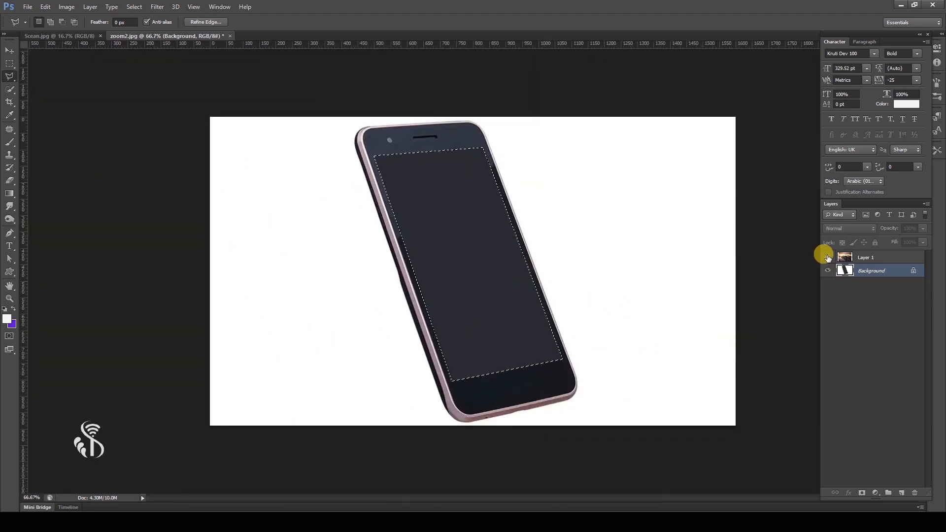
Step: Show Layer 1 again and add a layer mask to it from the phone display selection
{"action": "left_click", "coordinate": [828, 258]}
{"action": "left_click", "coordinate": [870, 258]}
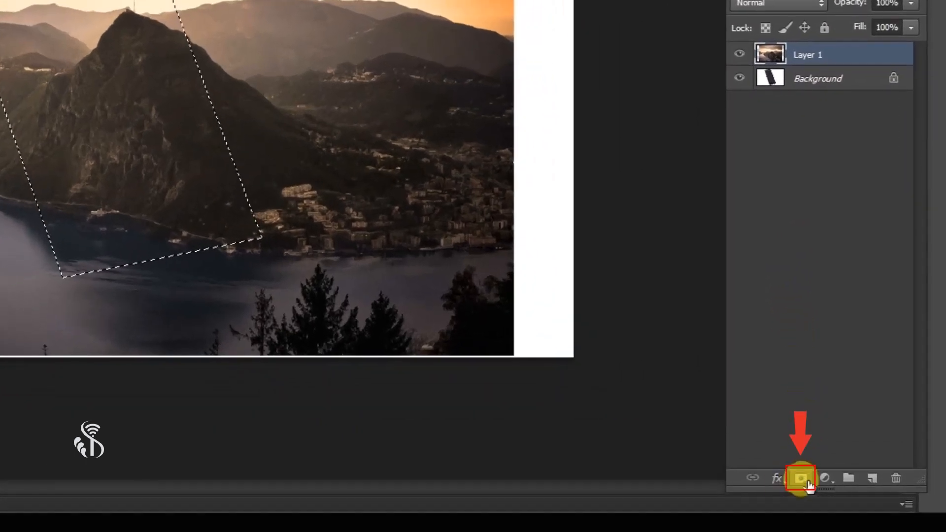
{"action": "left_click", "coordinate": [801, 478]}
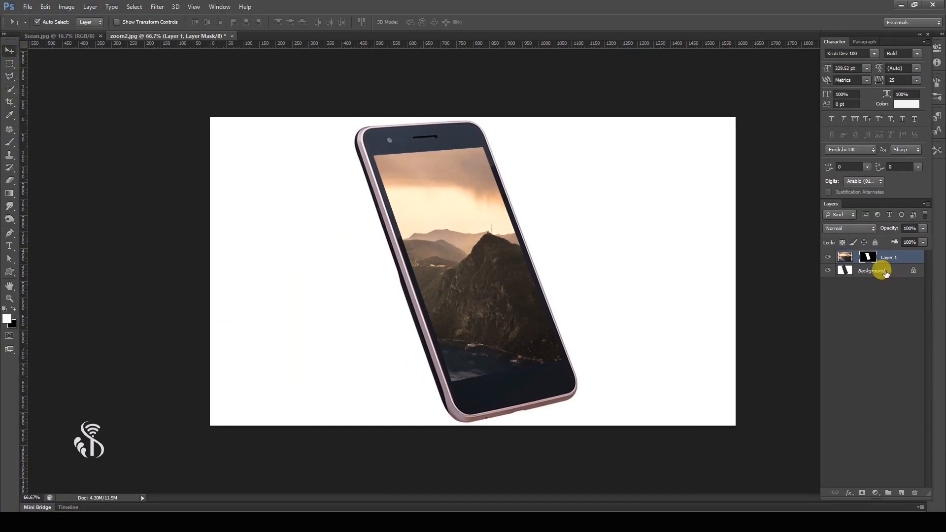
Step: Reposition the landscape slightly inside its mask and skew it to follow the tilt of the phone's display
{"action": "left_click", "coordinate": [844, 257]}
{"action": "mouse_move", "coordinate": [483, 261]}
{"action": "left_mouse_down"}
{"action": "mouse_move", "coordinate": [481, 275]}
{"action": "mouse_move", "coordinate": [433, 241]}
{"action": "mouse_move", "coordinate": [480, 256]}
{"action": "mouse_move", "coordinate": [445, 246]}
{"action": "mouse_move", "coordinate": [262, 290]}
{"action": "mouse_move", "coordinate": [416, 284]}
{"action": "mouse_move", "coordinate": [477, 260]}
{"action": "left_mouse_up"}
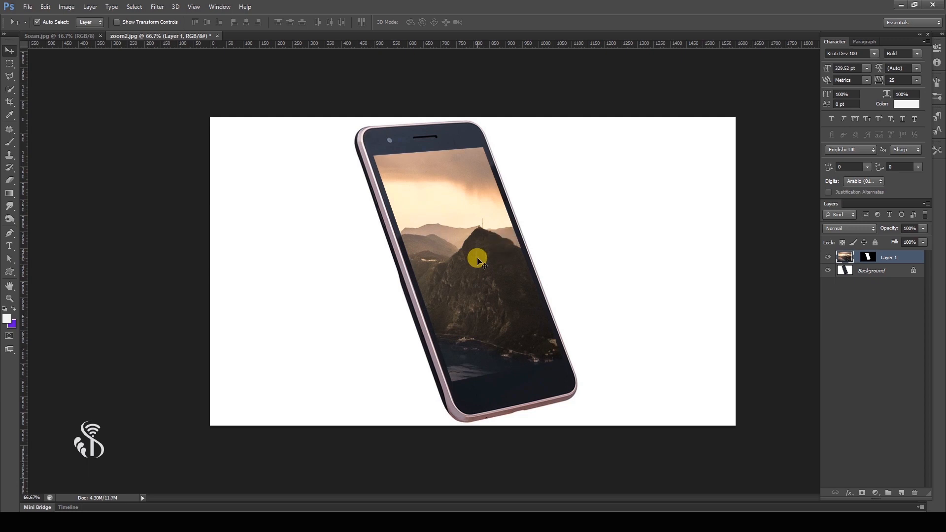
{"action": "key", "text": "ctrl+t"}
{"action": "right_click", "coordinate": [478, 215]}
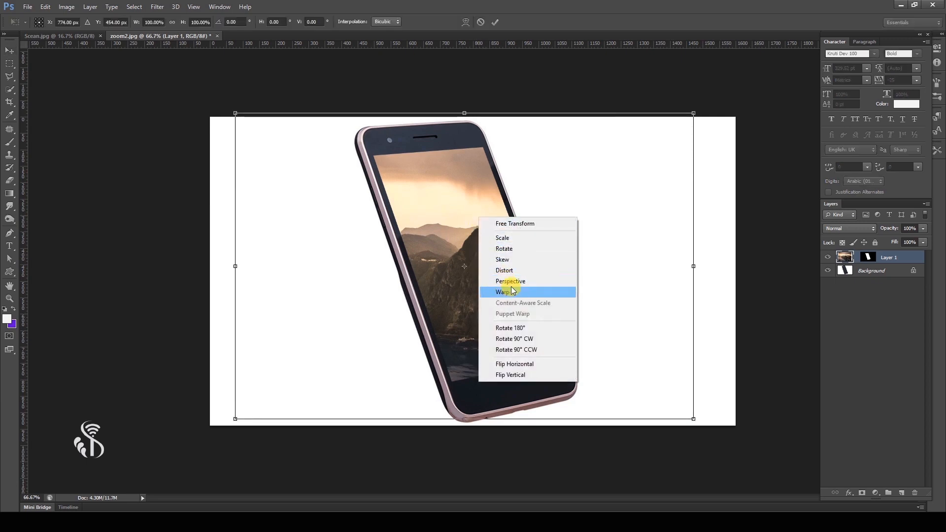
{"action": "left_click", "coordinate": [506, 259]}
{"action": "left_click_drag", "start_coordinate": [690, 112], "coordinate": [659, 51]}
{"action": "left_click_drag", "start_coordinate": [695, 420], "coordinate": [720, 385]}
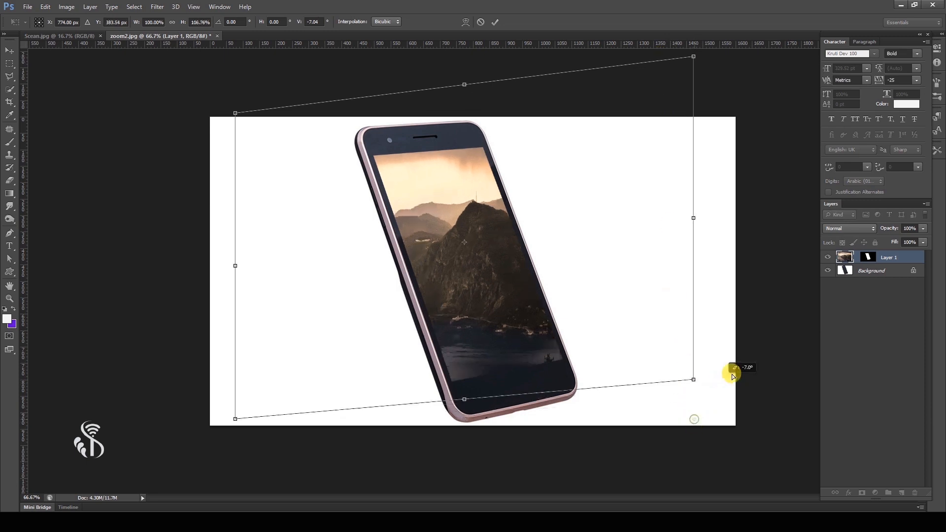
{"action": "left_click_drag", "start_coordinate": [235, 418], "coordinate": [284, 474]}
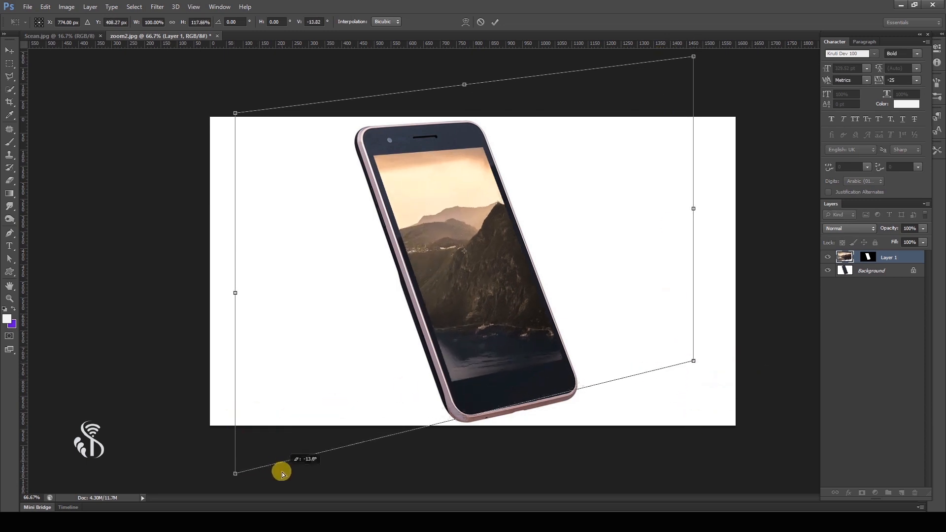
{"action": "left_click_drag", "start_coordinate": [235, 113], "coordinate": [186, 127]}
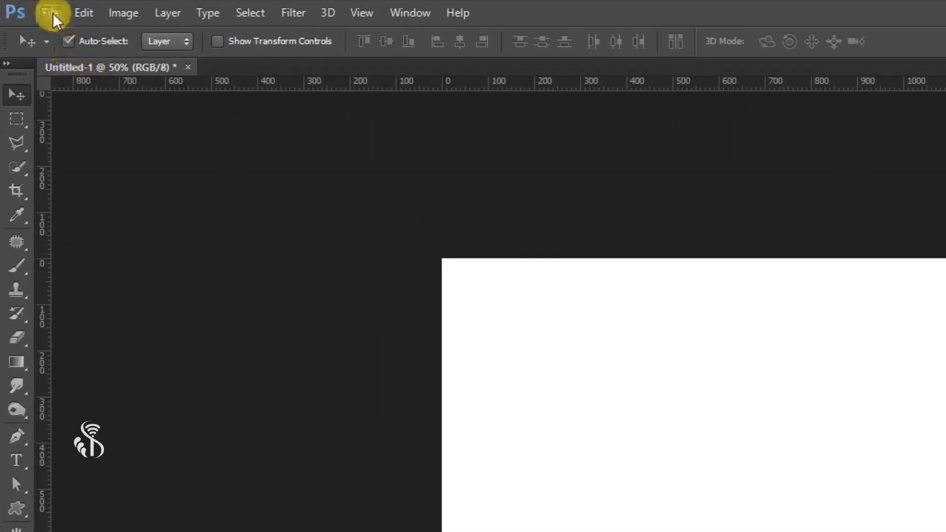
Step: Open Scean.jpg alongside the blank Untitled-1 document
{"action": "left_click", "coordinate": [24, 6]}
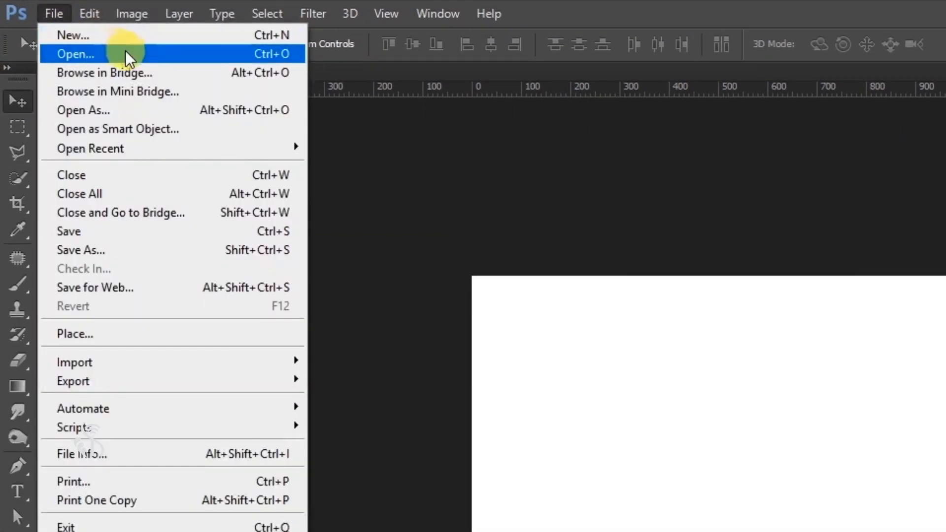
{"action": "left_click", "coordinate": [66, 28]}
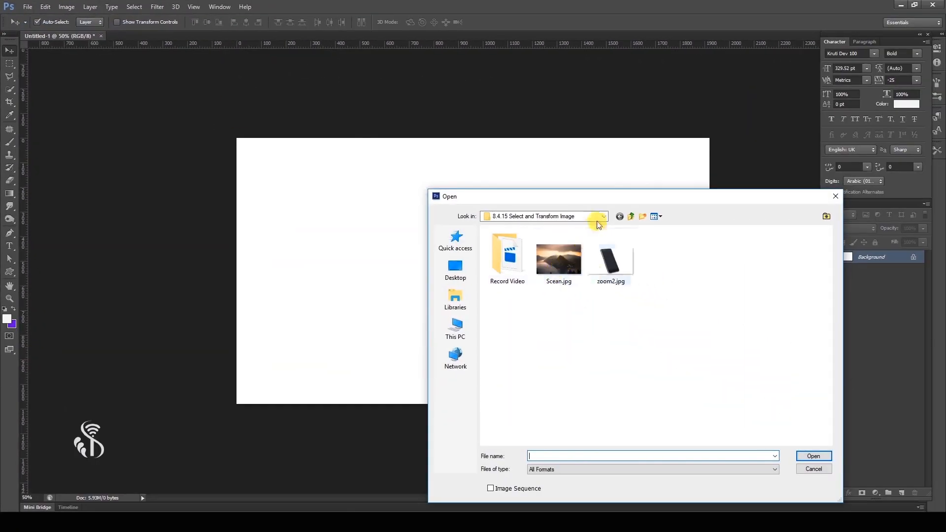
{"action": "left_click", "coordinate": [602, 218]}
{"action": "left_click", "coordinate": [570, 453]}
{"action": "left_click", "coordinate": [560, 274]}
{"action": "left_click", "coordinate": [814, 456]}
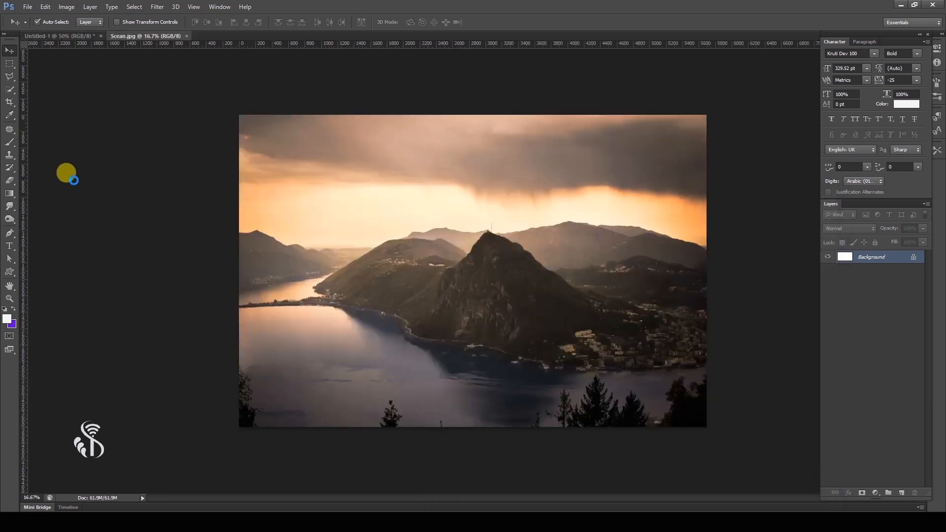
Step: Trace a Pen tool path from the mountains' left shoreline over both peaks and onto the right slope
{"action": "left_click", "coordinate": [9, 233]}
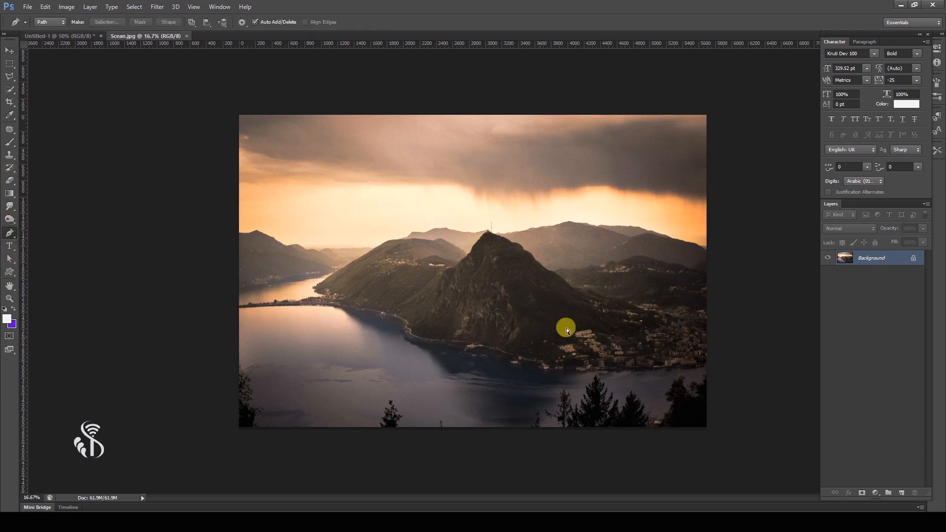
{"action": "key", "text": "ctrl+plus"}
{"action": "key", "text": "ctrl+plus"}
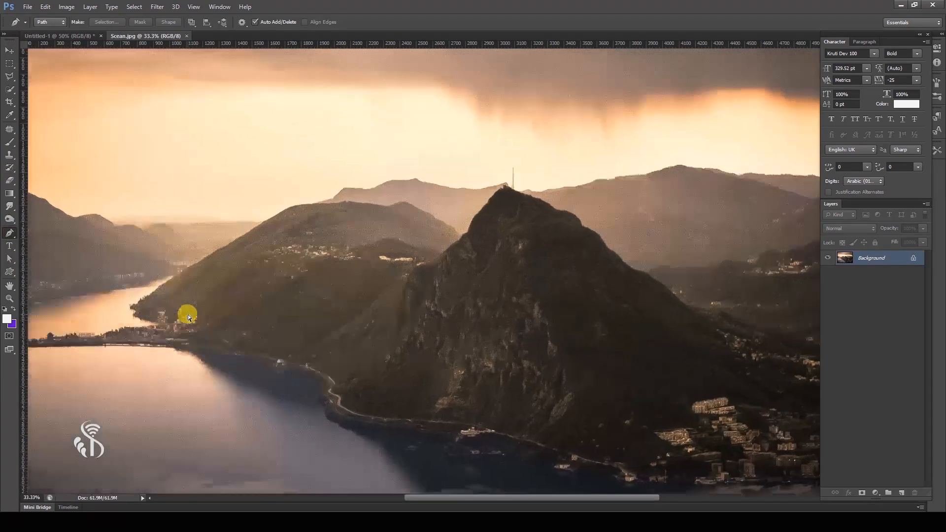
{"action": "key", "text": "ctrl+plus"}
{"action": "left_click_drag", "start_coordinate": [148, 315], "coordinate": [266, 340]}
{"action": "left_click", "coordinate": [115, 348]}
{"action": "left_click_drag", "start_coordinate": [245, 262], "coordinate": [281, 241]}
{"action": "left_click_drag", "start_coordinate": [428, 199], "coordinate": [435, 199]}
{"action": "left_click", "coordinate": [586, 241]}
{"action": "left_click", "coordinate": [608, 209]}
{"action": "left_click", "coordinate": [634, 180]}
{"action": "left_click", "coordinate": [709, 209]}
{"action": "left_click", "coordinate": [740, 227]}
{"action": "left_click", "coordinate": [776, 256]}
{"action": "left_click_drag", "start_coordinate": [784, 267], "coordinate": [401, 121]}
{"action": "left_click", "coordinate": [481, 178]}
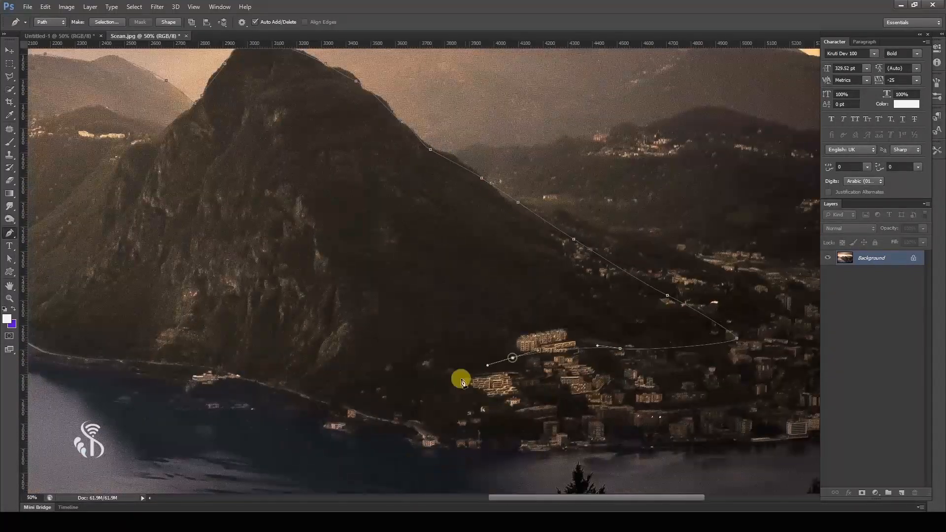
Step: Complete the path along the mountains' lower shoreline back to its start and convert it into a selection
{"action": "left_click", "coordinate": [414, 418]}
{"action": "left_click_drag", "start_coordinate": [310, 398], "coordinate": [516, 365]}
{"action": "left_click", "coordinate": [527, 371]}
{"action": "left_click", "coordinate": [406, 332]}
{"action": "left_click", "coordinate": [310, 327]}
{"action": "left_click", "coordinate": [210, 264]}
{"action": "left_click_drag", "start_coordinate": [140, 261], "coordinate": [525, 340]}
{"action": "left_click_drag", "start_coordinate": [447, 306], "coordinate": [418, 304]}
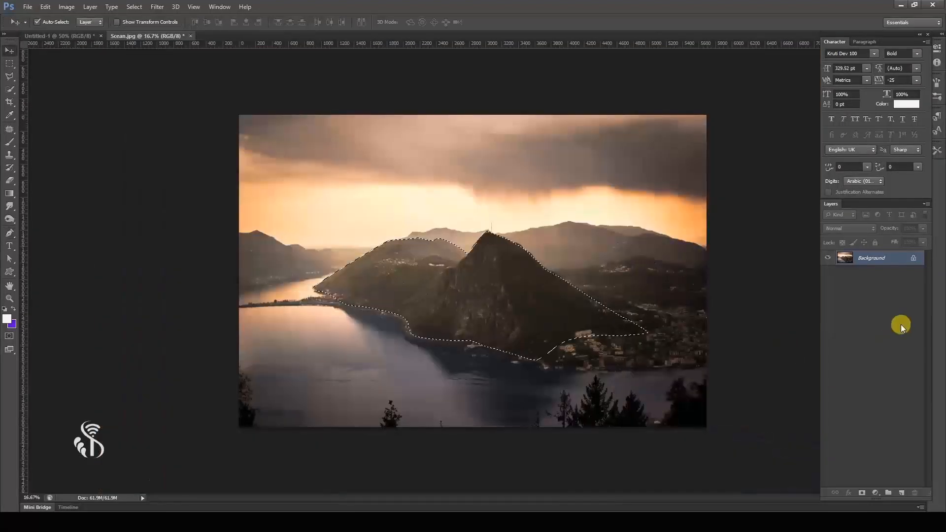
Step: Copy the selected mountains to a new layer, hide the Background, and transfer the cutout to the Untitled-1 document
{"action": "key", "text": "ctrl+j"}
{"action": "left_click", "coordinate": [828, 272]}
{"action": "left_click_drag", "start_coordinate": [456, 285], "coordinate": [521, 297]}
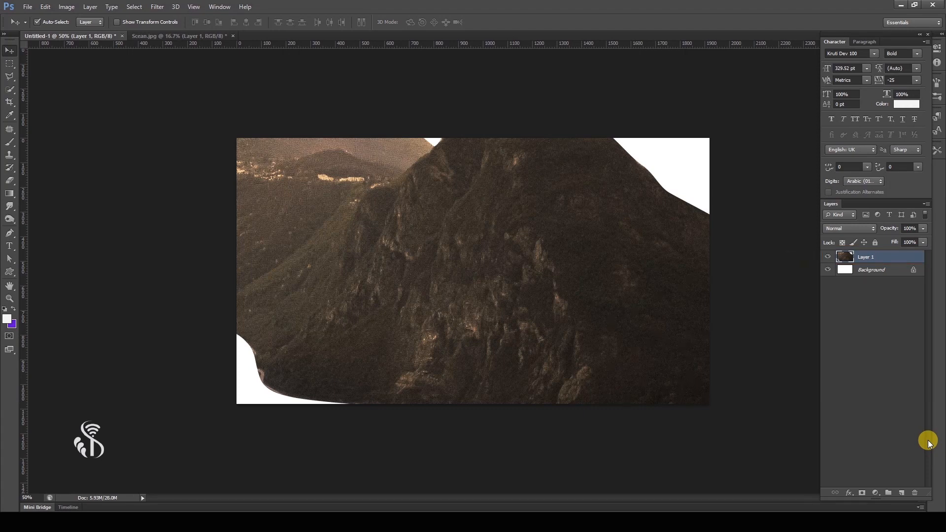
Step: Free Transform the mountain cutout, scaling it proportionally about its centre to about 45.7% so the whole cutout fits inside the canvas
{"action": "key", "text": "ctrl+plus"}
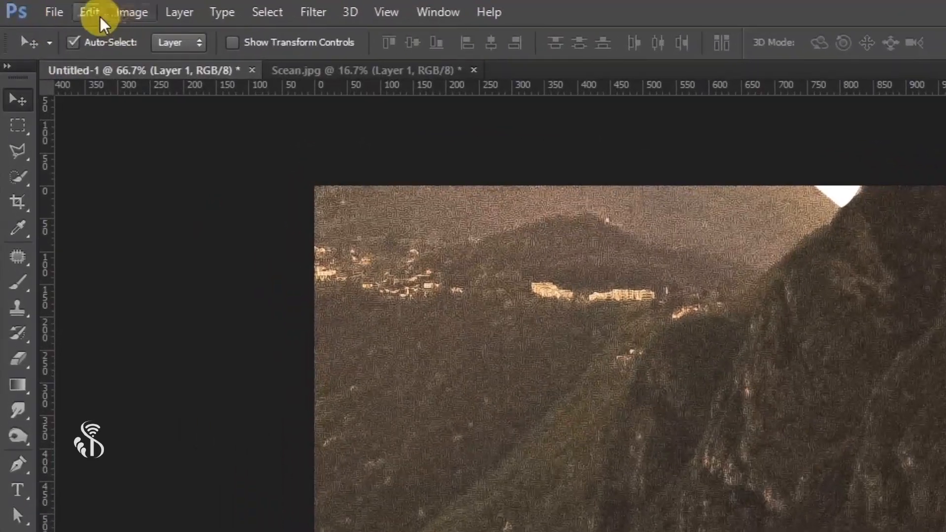
{"action": "left_click", "coordinate": [48, 8]}
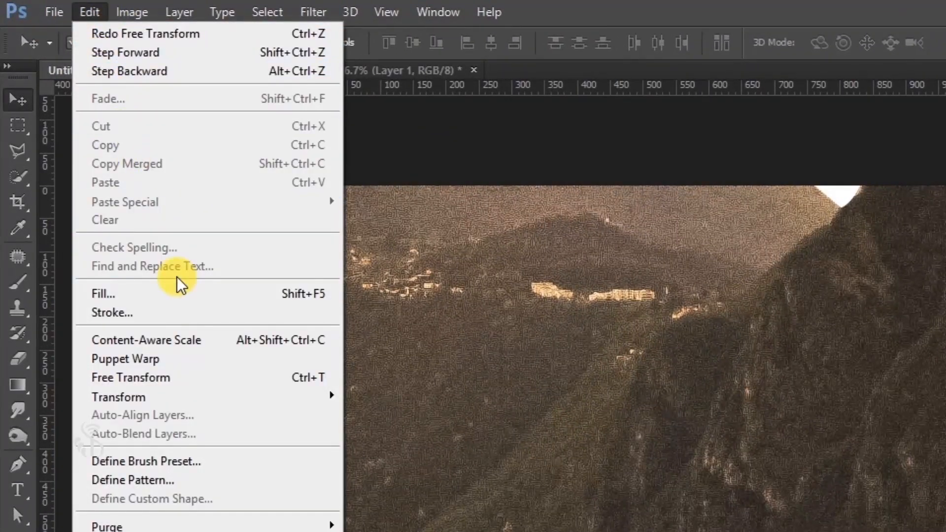
{"action": "left_click", "coordinate": [194, 376]}
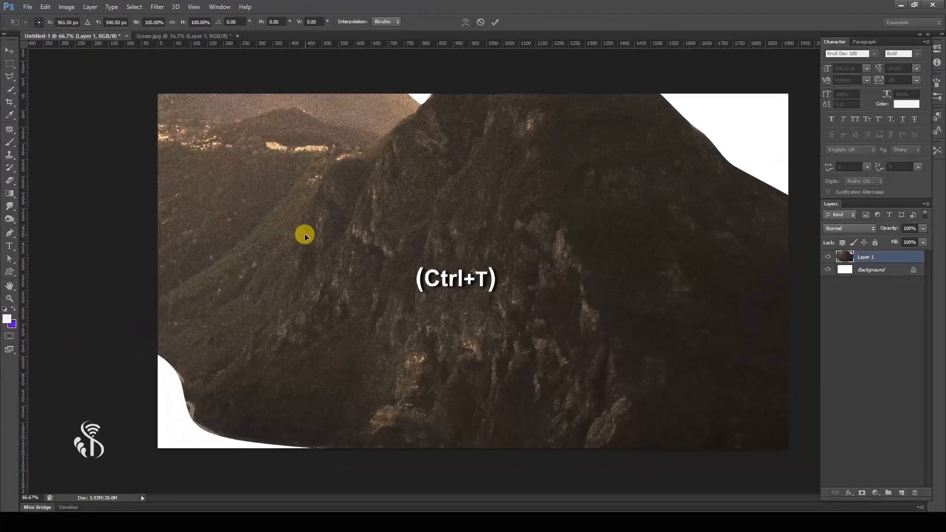
{"action": "key", "text": "ctrl+minus"}
{"action": "key", "text": "ctrl+minus"}
{"action": "left_click_drag", "start_coordinate": [131, 142], "coordinate": [310, 205]}
{"action": "left_click_drag", "start_coordinate": [316, 210], "coordinate": [313, 208]}
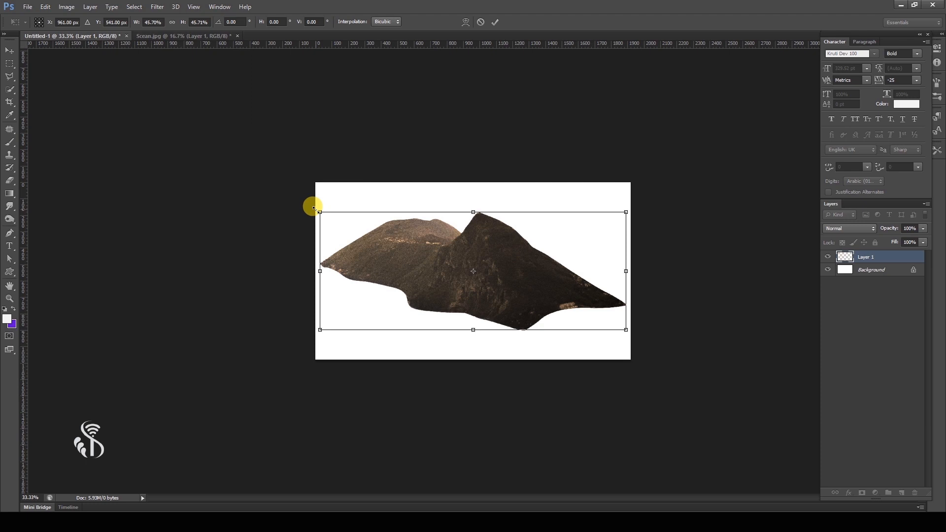
{"action": "key", "text": "Return"}
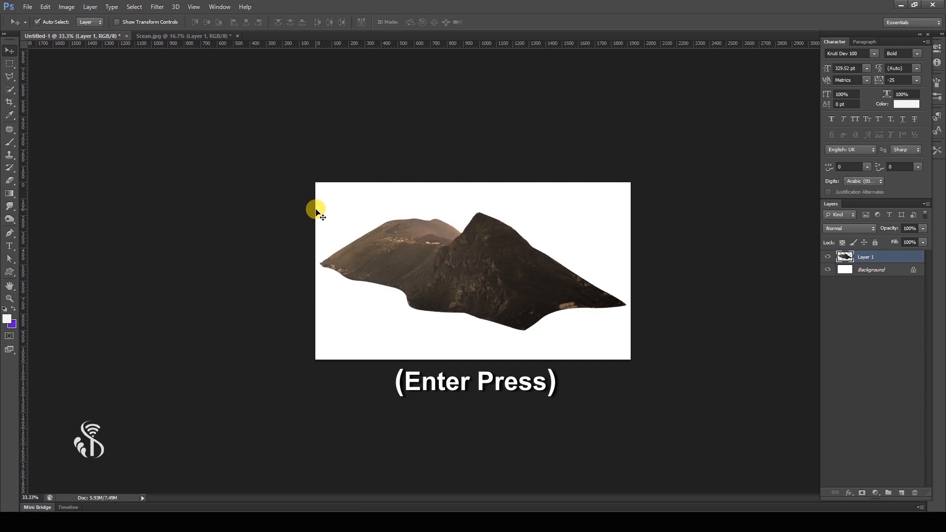
{"action": "key", "text": "ctrl+t"}
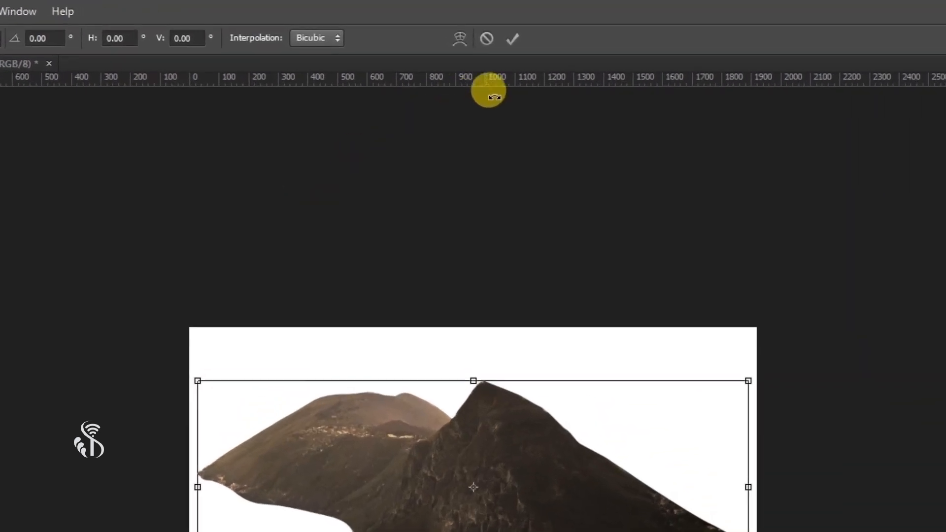
{"action": "left_click", "coordinate": [512, 37]}
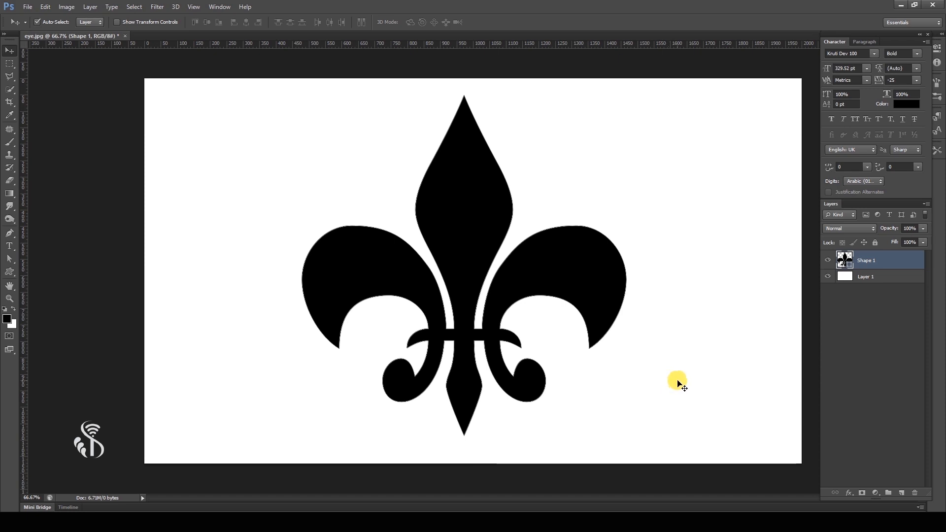
Step: Examine the edges of the black fleur-de-lis vector shape at up to 400% magnification, returning to the full view
{"action": "key", "text": "ctrl+plus"}
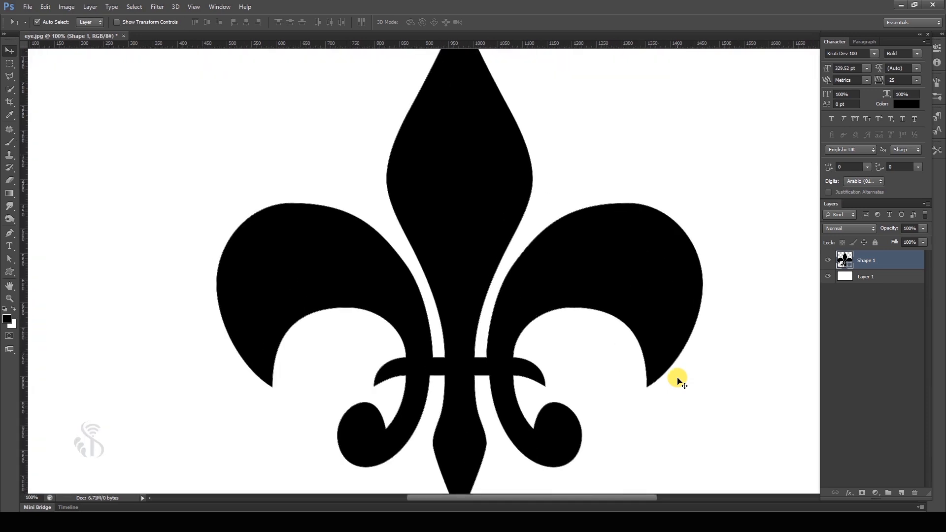
{"action": "key", "text": "ctrl+plus"}
{"action": "key", "text": "ctrl+plus"}
{"action": "key", "text": "ctrl+plus"}
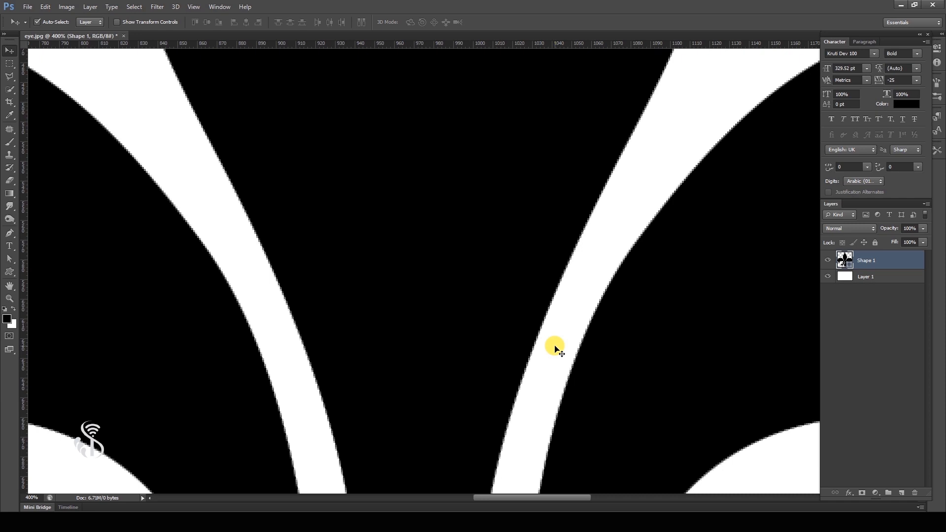
{"action": "key", "text": "ctrl+minus"}
{"action": "key", "text": "ctrl+minus"}
{"action": "key", "text": "ctrl+minus"}
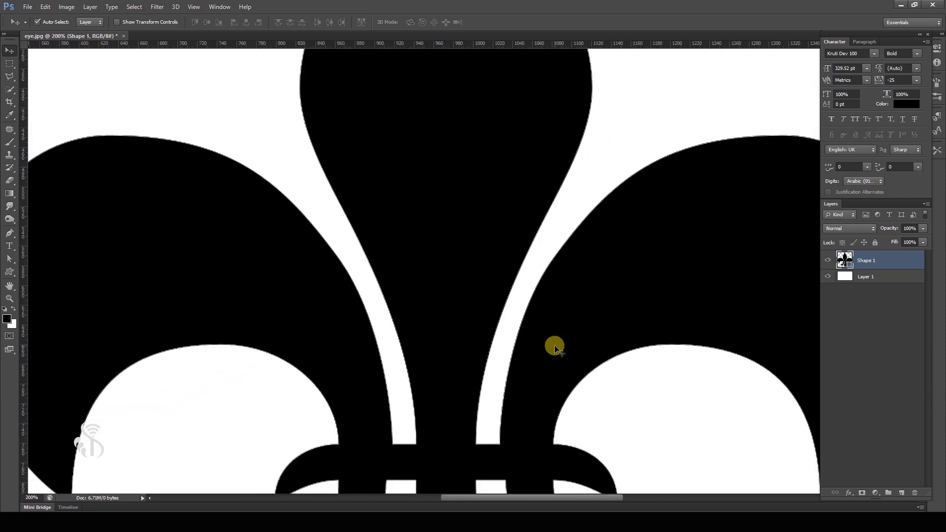
{"action": "key", "text": "ctrl+minus"}
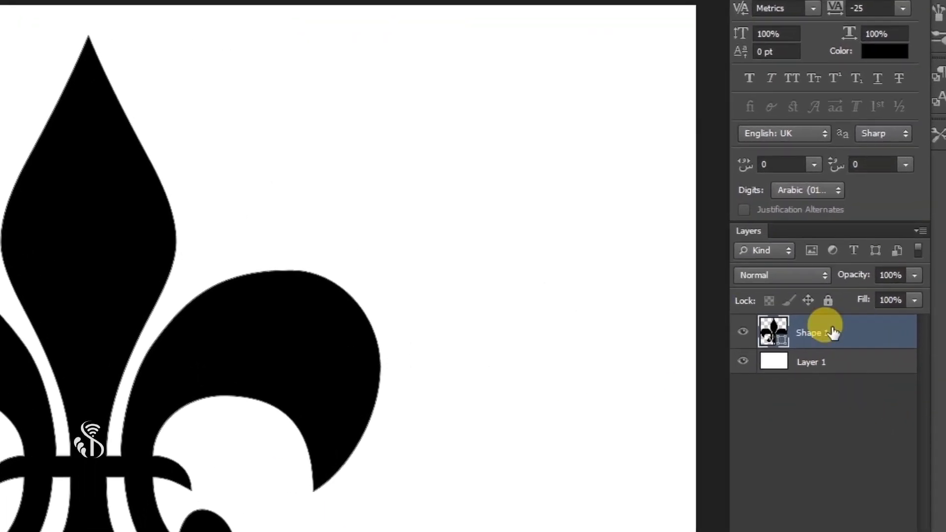
Step: Rasterize the Shape 1 layer and examine its edges and pixels at up to 3200% magnification
{"action": "right_click", "coordinate": [832, 331]}
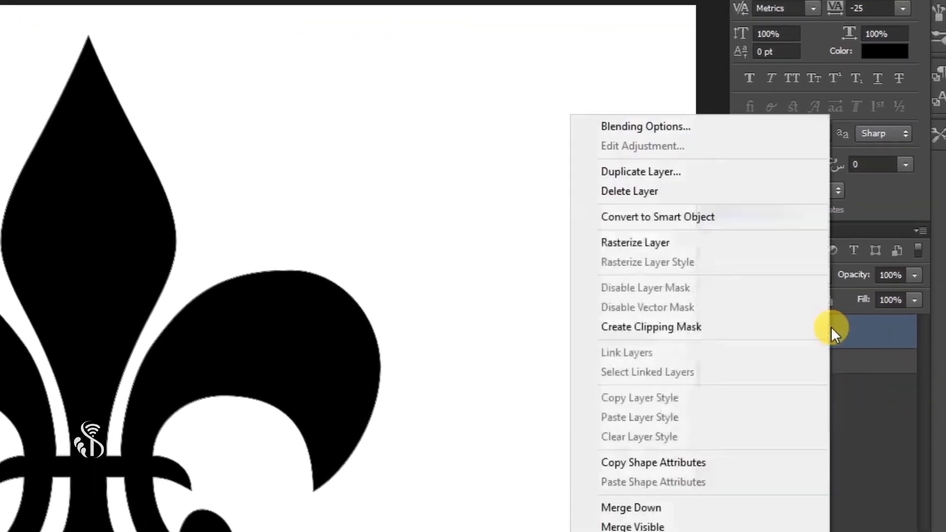
{"action": "left_click", "coordinate": [768, 247]}
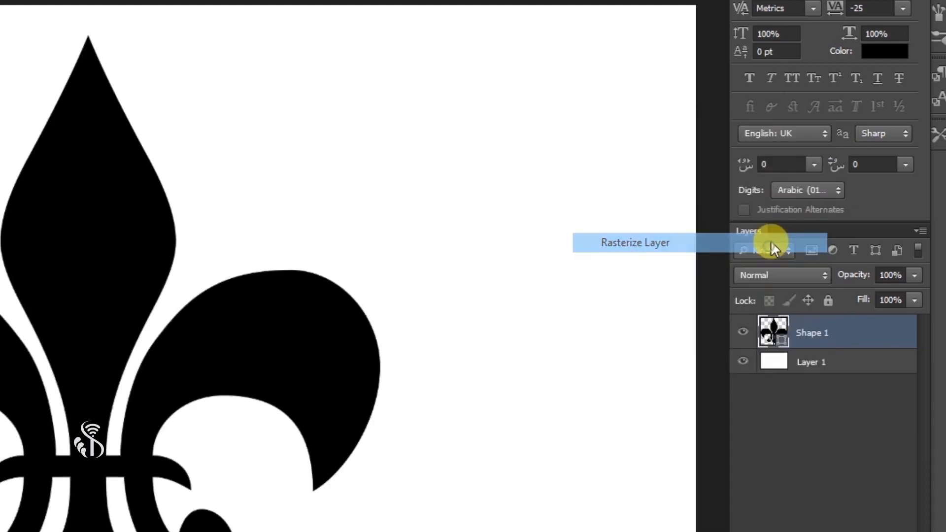
{"action": "scroll", "coordinate": [493, 252], "scroll_direction": "up", "scroll_amount": 8}
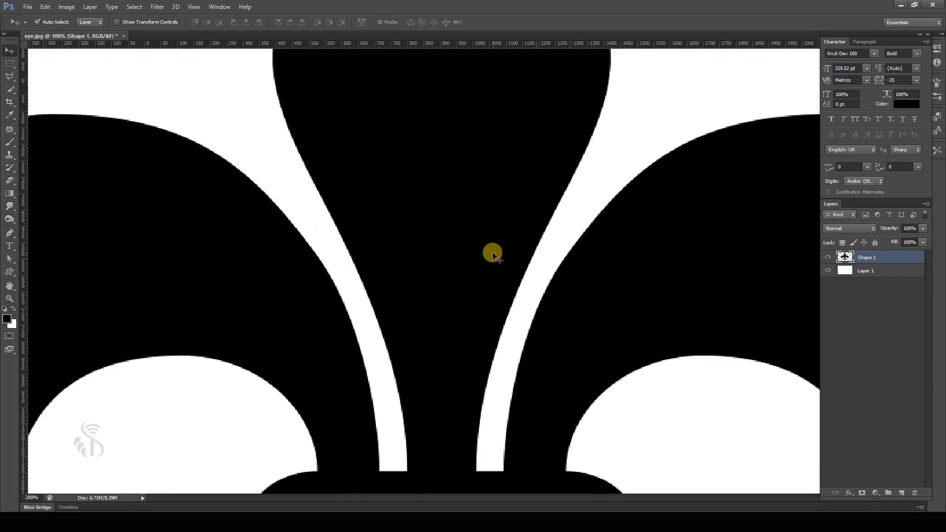
{"action": "scroll", "coordinate": [493, 252], "scroll_direction": "up", "scroll_amount": 3}
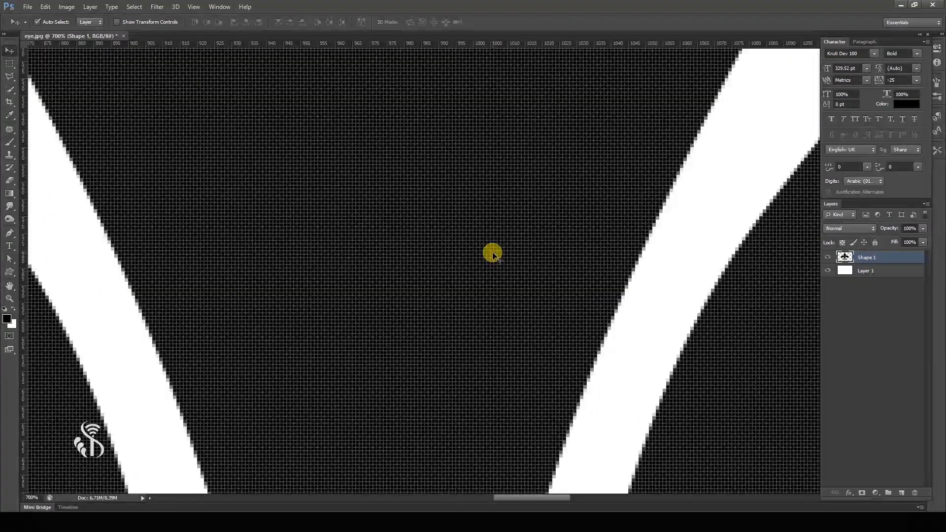
{"action": "scroll", "coordinate": [565, 264], "scroll_direction": "up", "scroll_amount": 3}
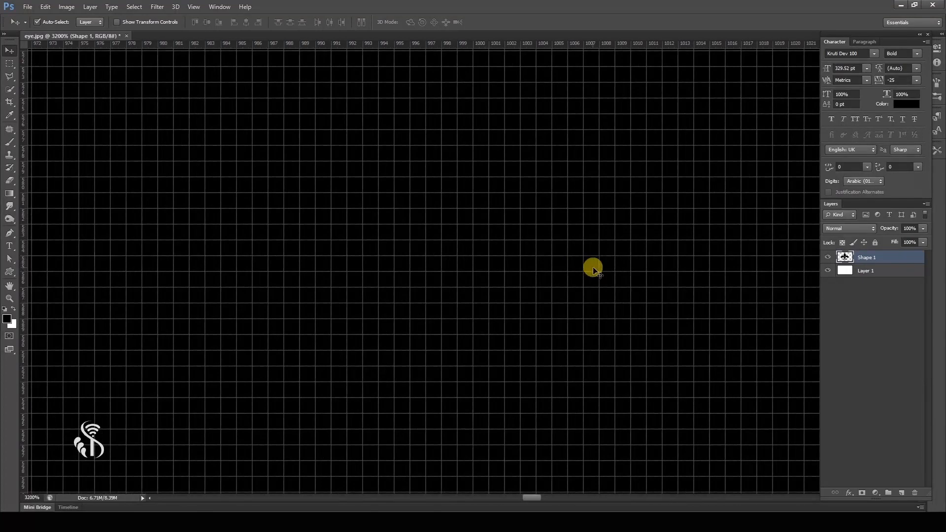
{"action": "scroll", "coordinate": [598, 268], "scroll_direction": "down", "scroll_amount": 4}
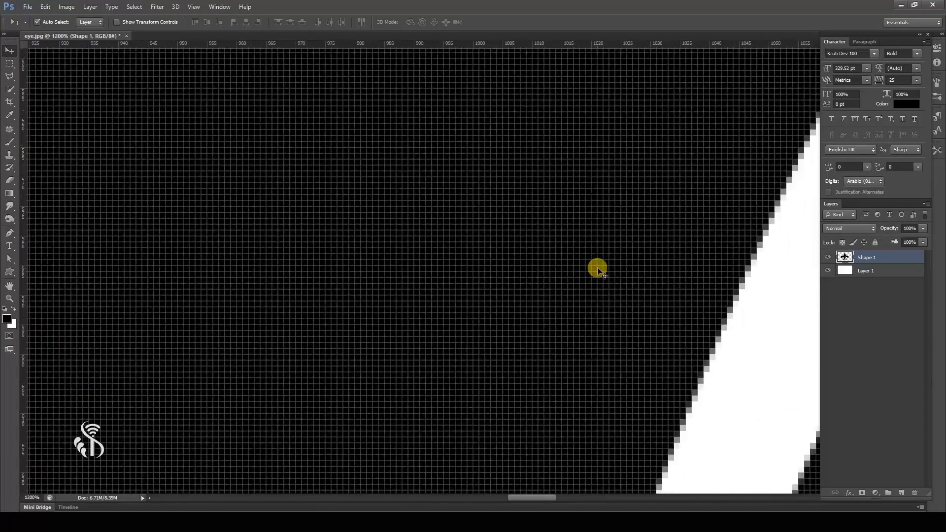
{"action": "scroll", "coordinate": [598, 268], "scroll_direction": "down", "scroll_amount": 10}
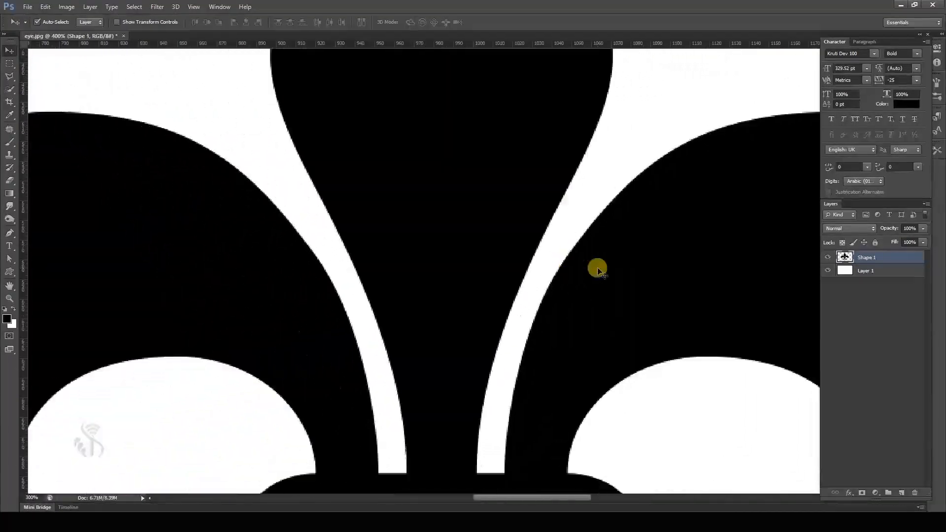
{"action": "scroll", "coordinate": [636, 281], "scroll_direction": "down", "scroll_amount": 1}
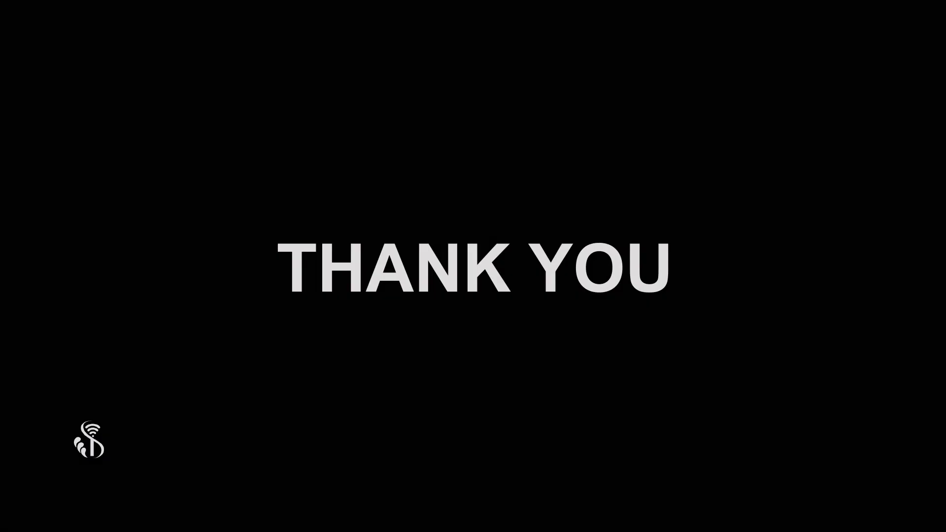